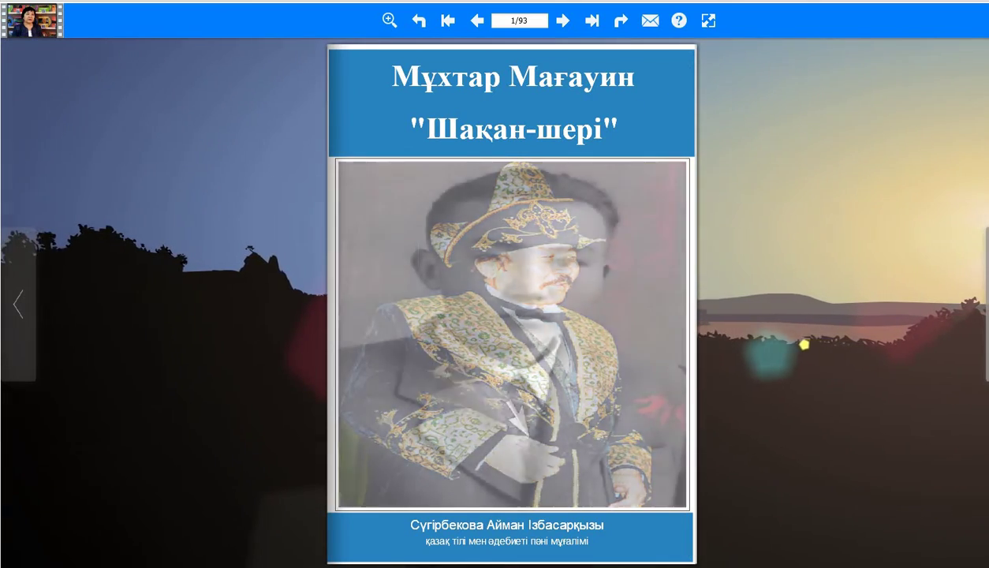
- Turn the cover to open the pages 2–3 spread with the novel's opening text
{"action": "left_click", "coordinate": [686, 61]}
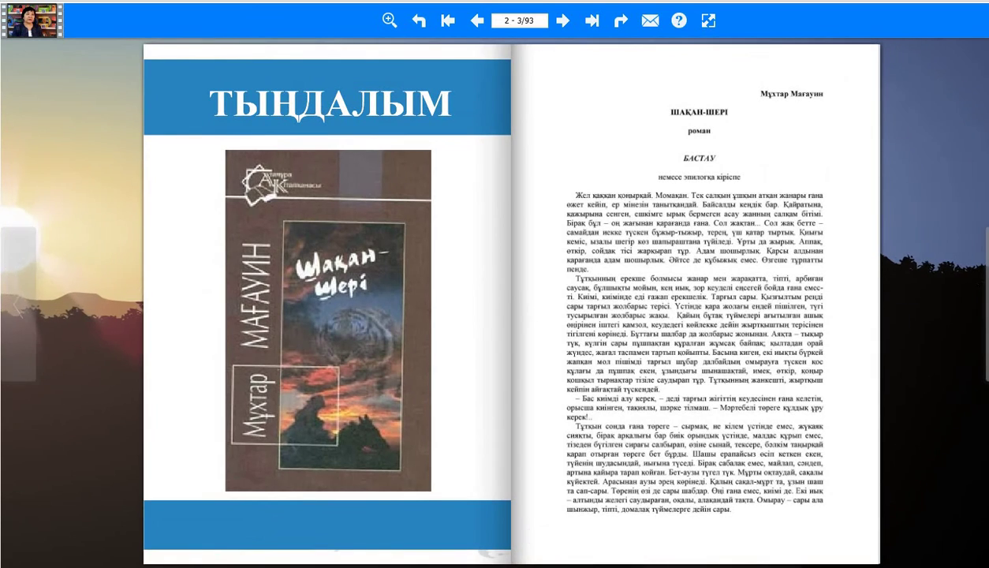